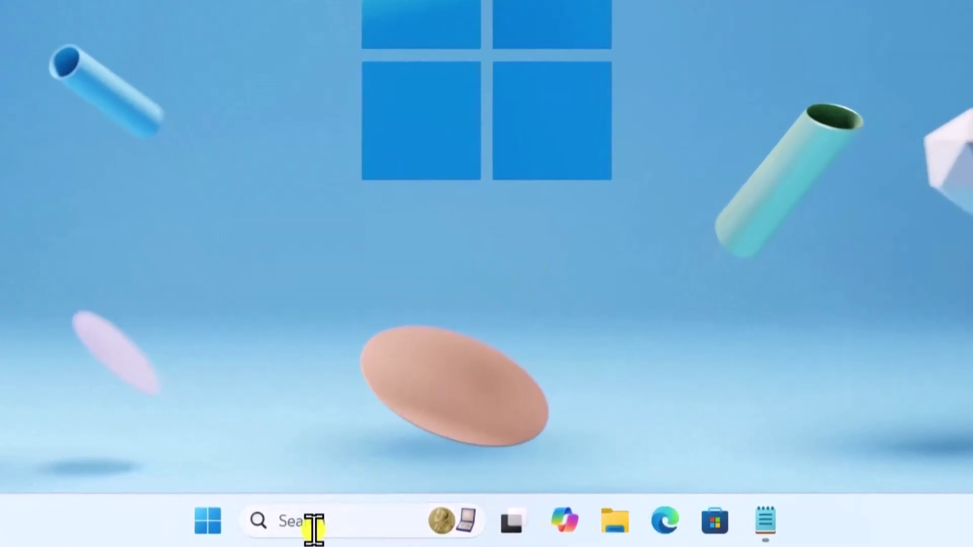
- Launch Services as administrator from the taskbar search for 'services'
click(390, 534)
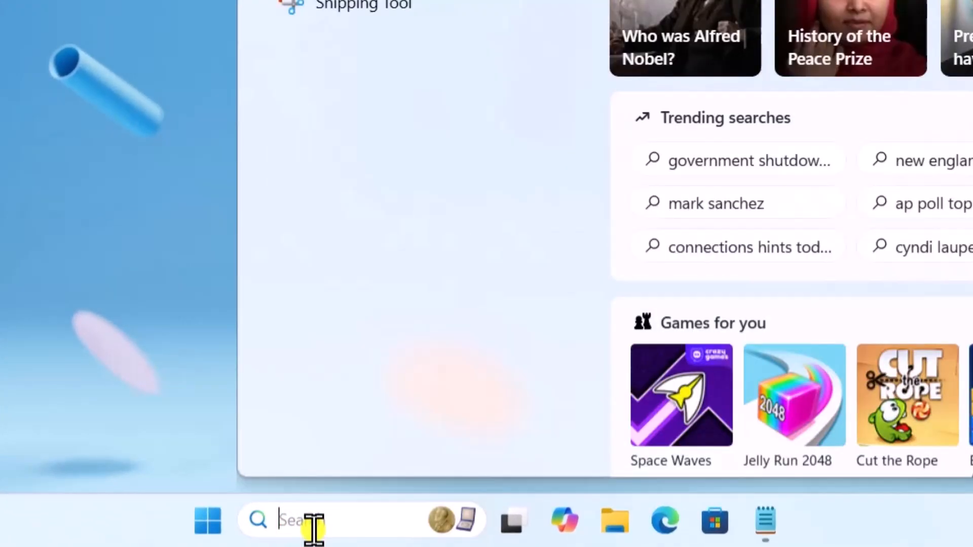
text(services)
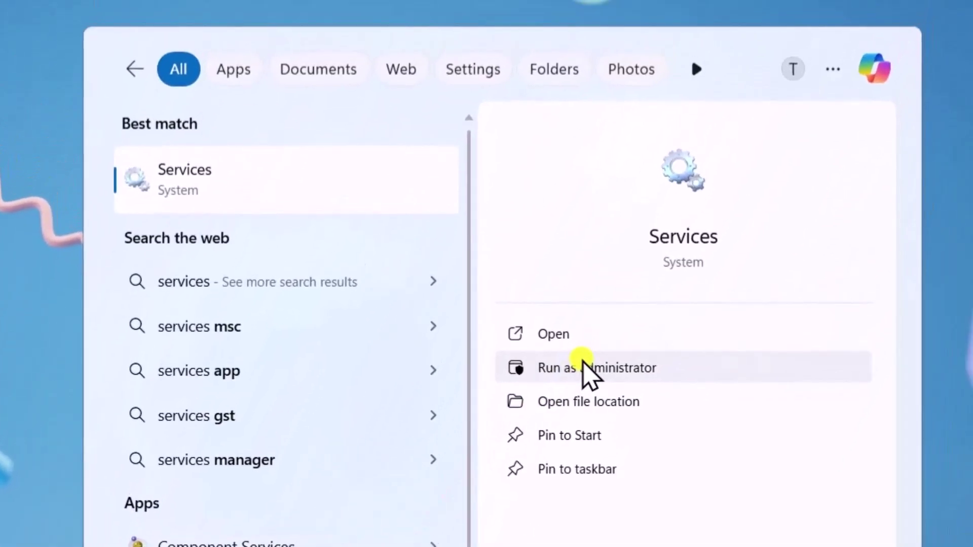
click(585, 372)
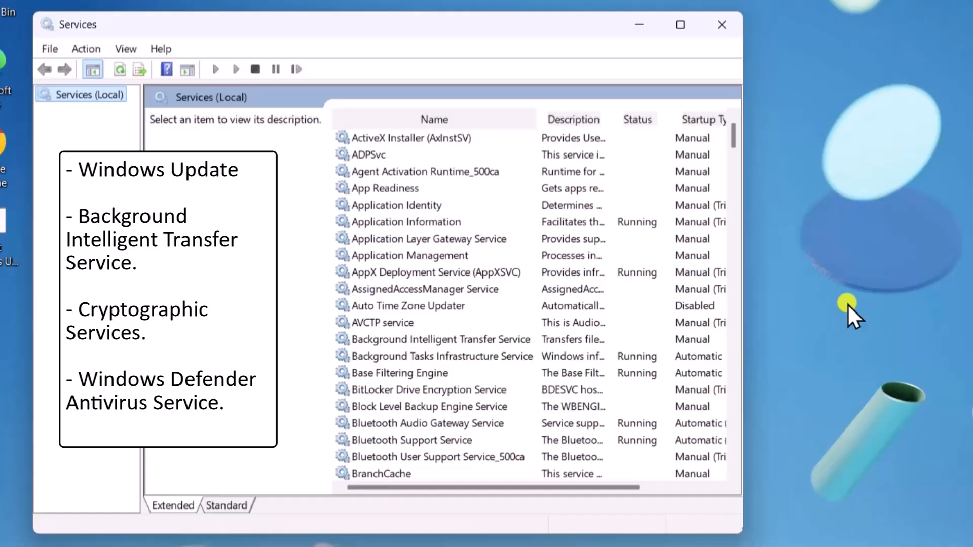
- Select the Windows Update row in the services list
click(531, 188)
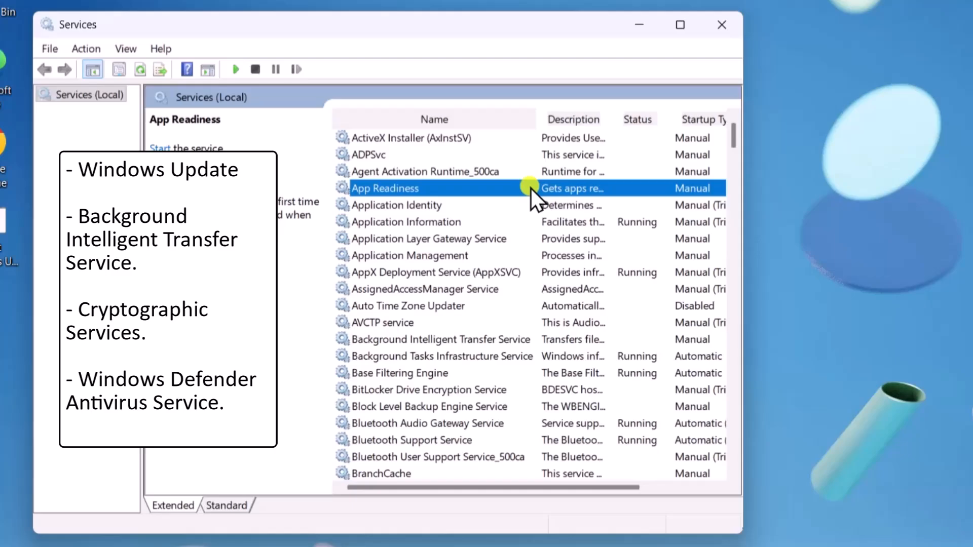
text(windows)
scroll(530, 188, down, 5)
click(409, 423)
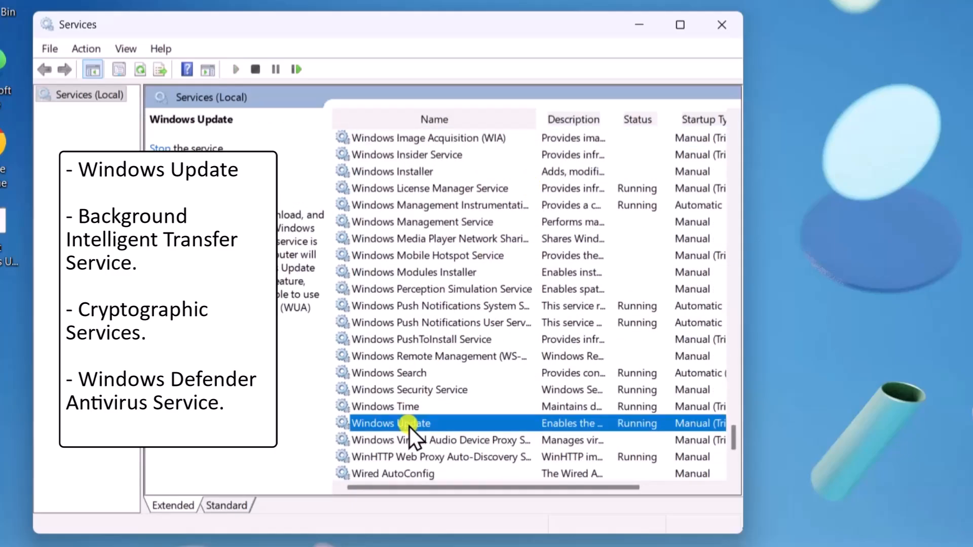
- Set the Windows Update service's Startup type to Automatic in its Properties and apply it
right_click(410, 424)
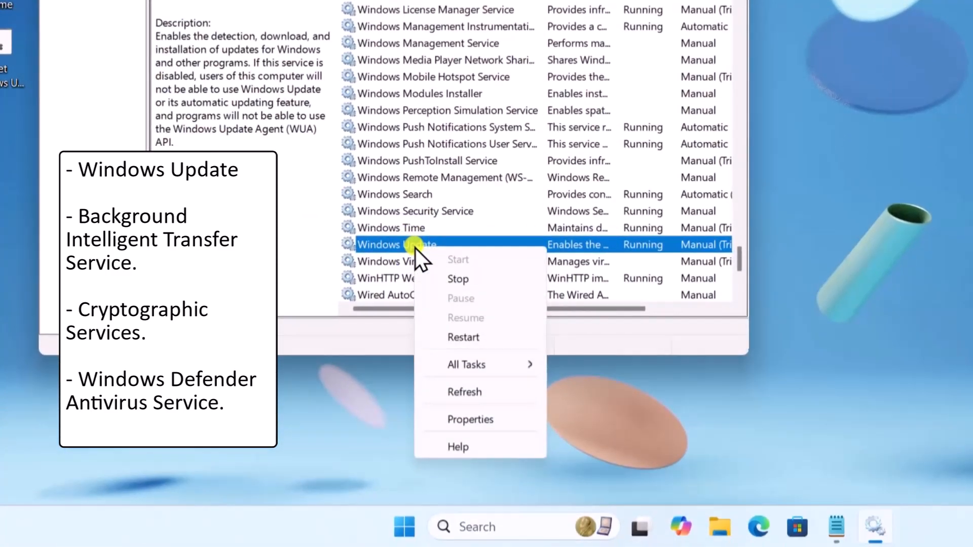
click(482, 423)
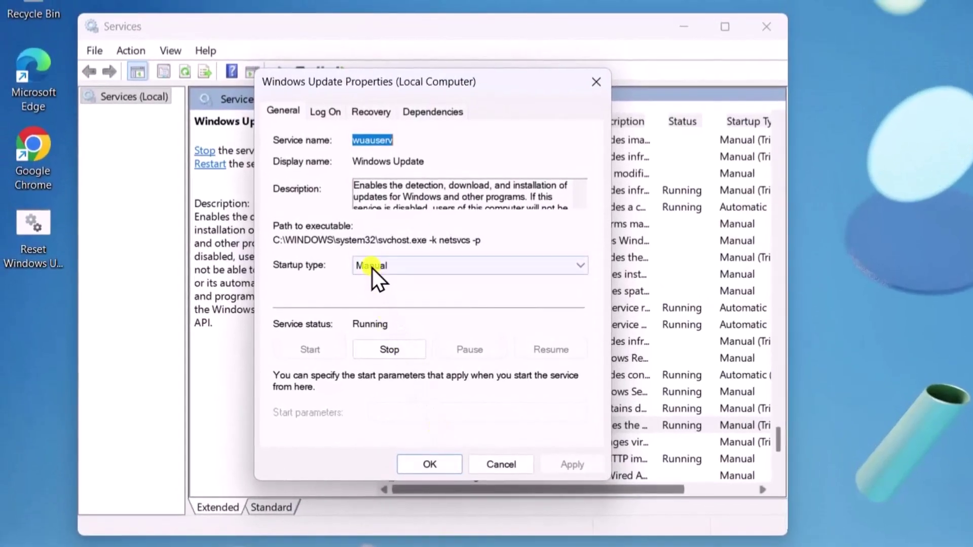
click(372, 268)
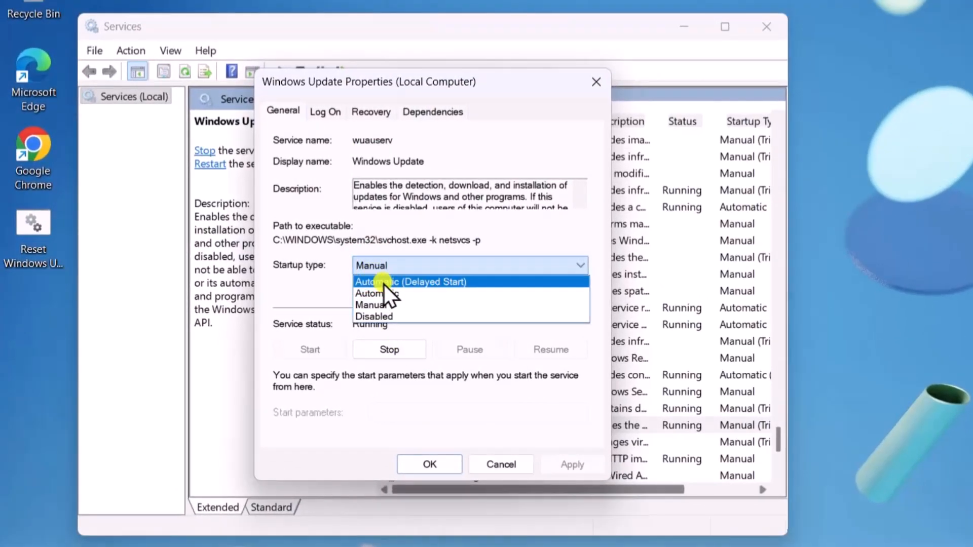
click(392, 294)
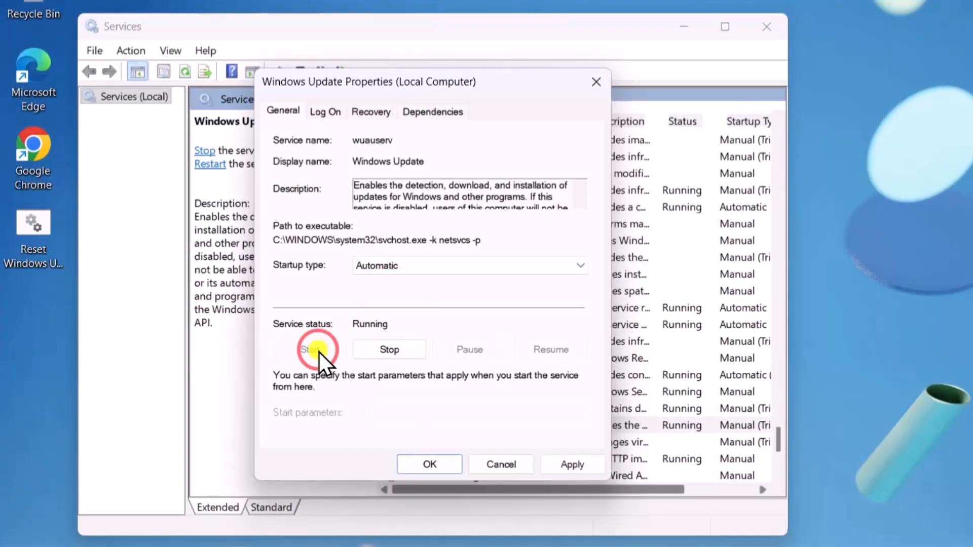
click(570, 462)
click(430, 463)
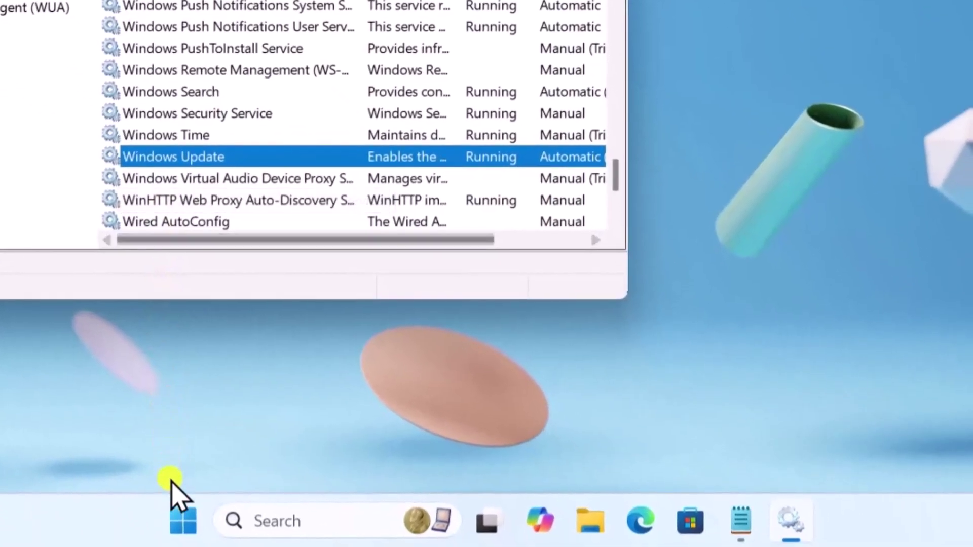
- Restart the computer from the Start menu power options
click(183, 521)
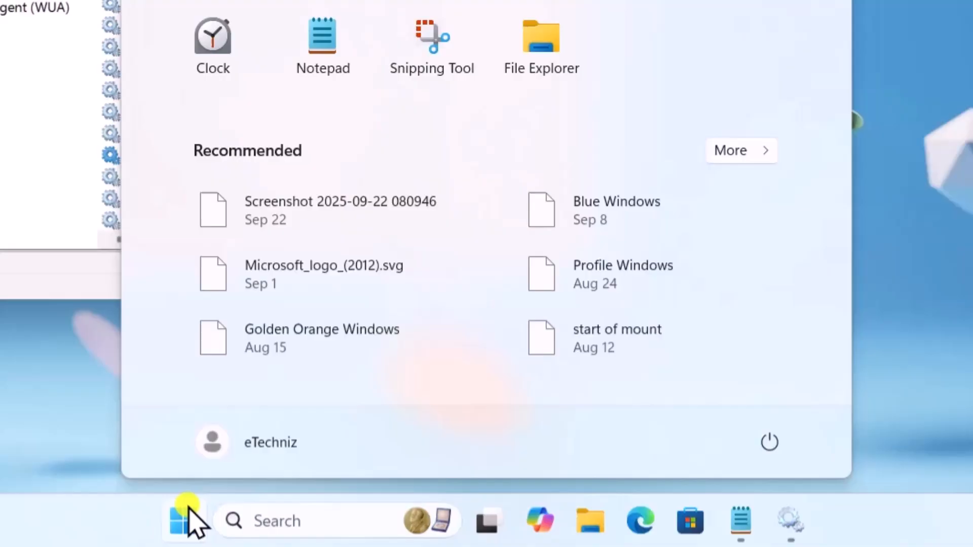
click(764, 445)
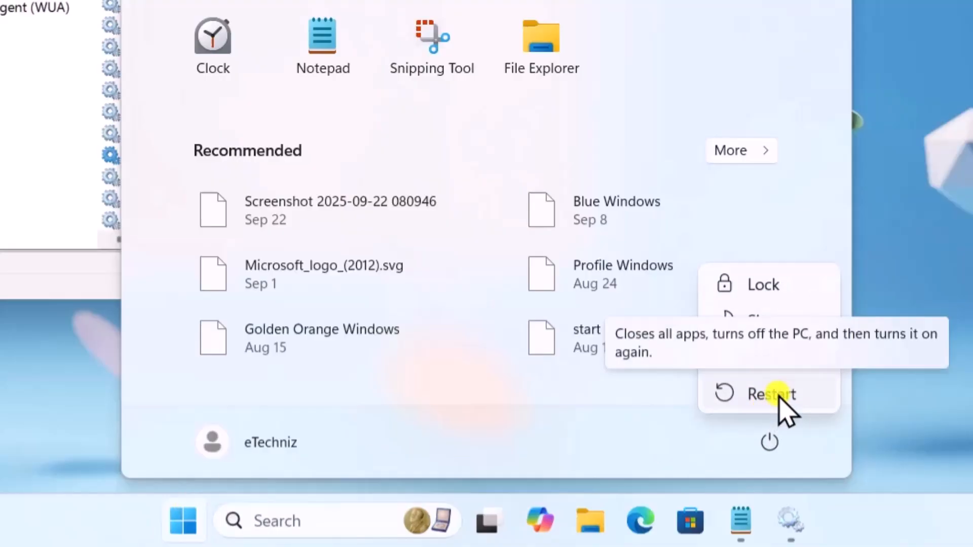
click(777, 396)
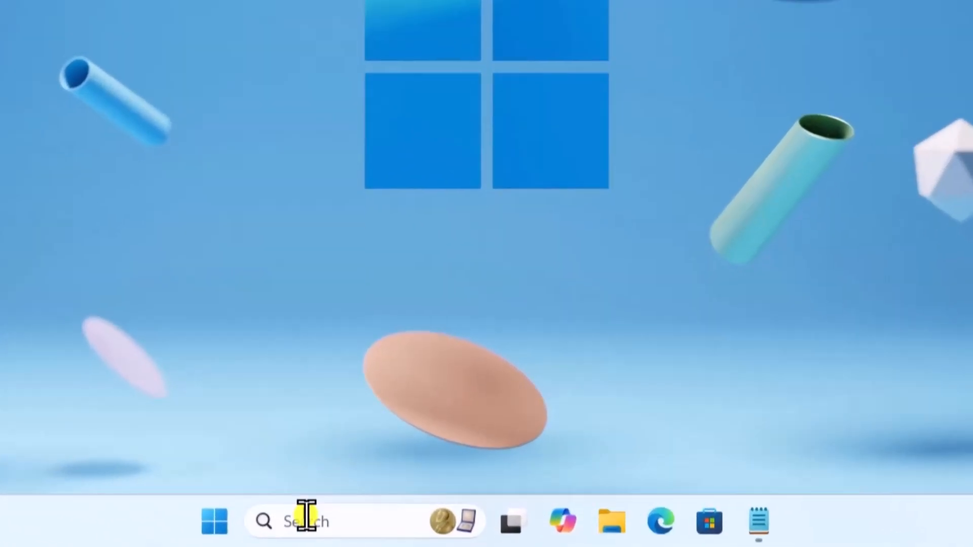
- Launch Notepad from the taskbar search after the reboot
click(382, 532)
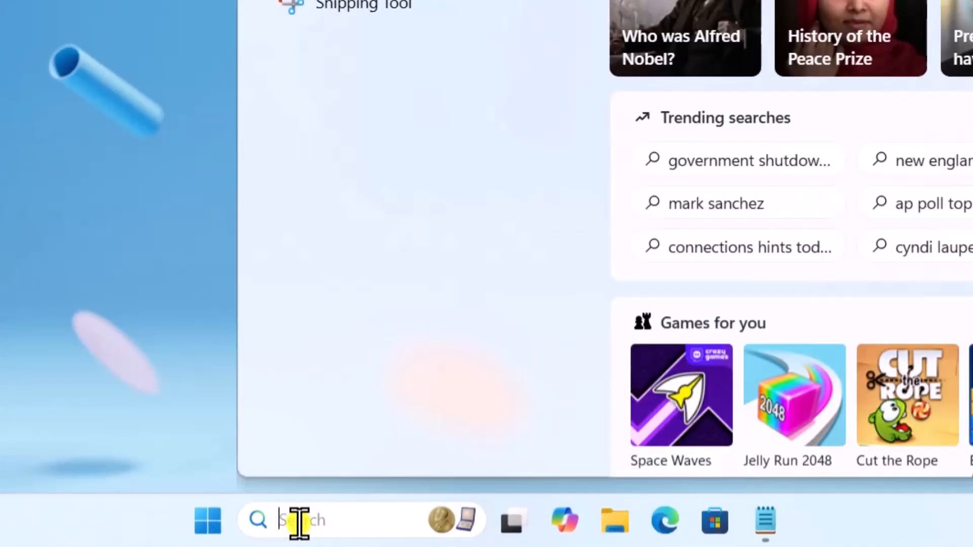
text(notepad)
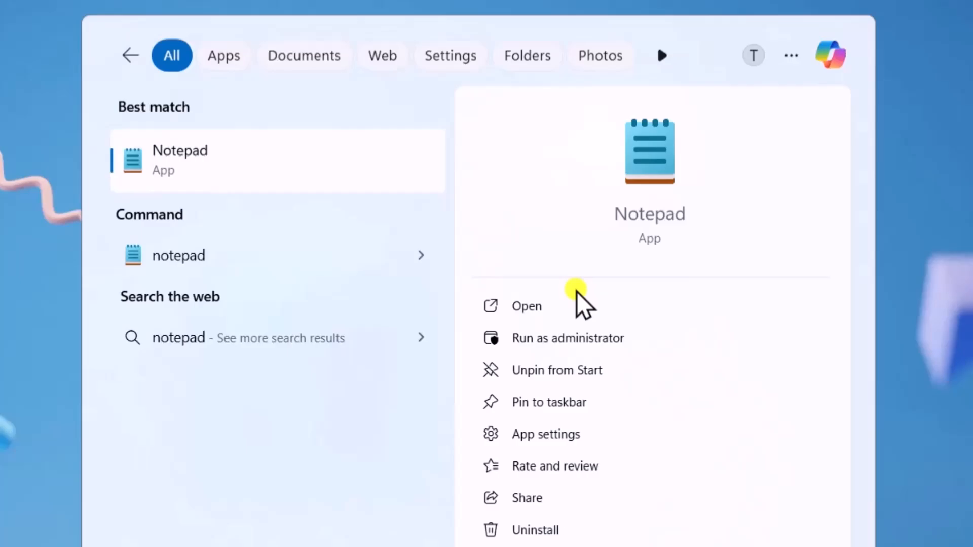
click(569, 308)
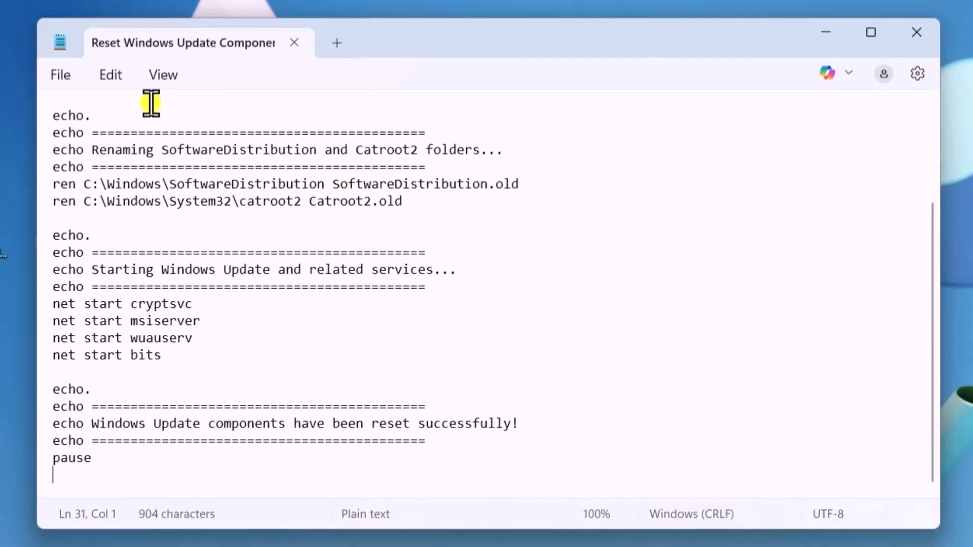
- Save the script to the Desktop as 'Reset Windows Update Components.bat' via Save as
click(65, 79)
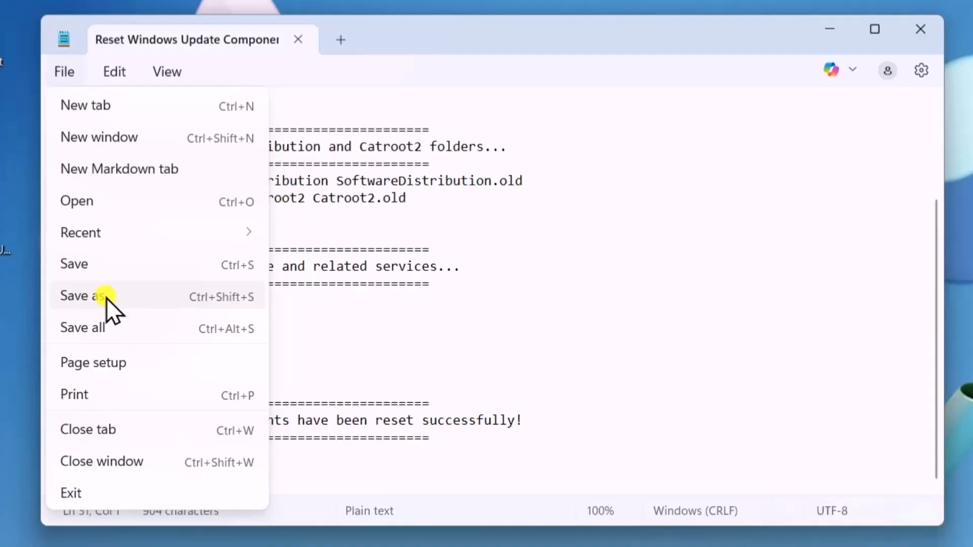
click(108, 298)
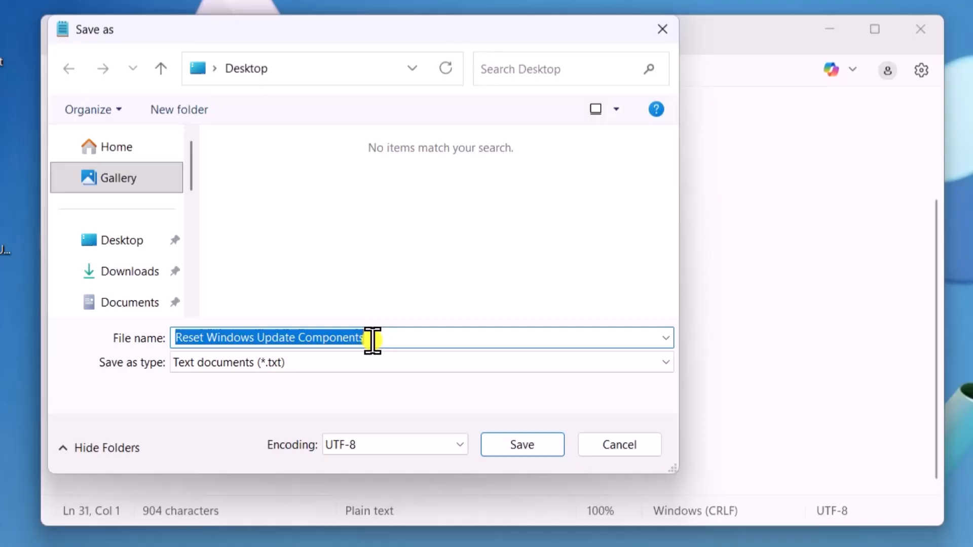
click(372, 338)
text(.bat)
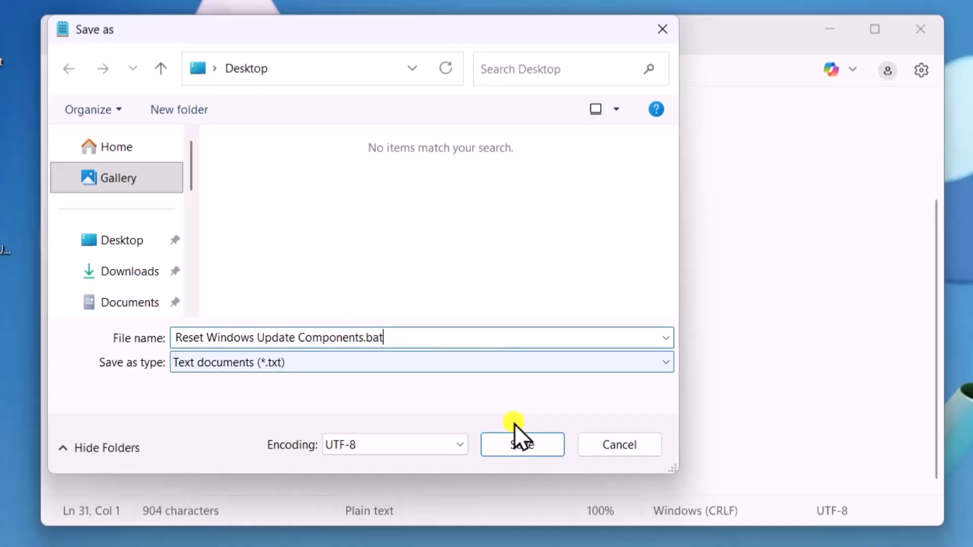
click(524, 448)
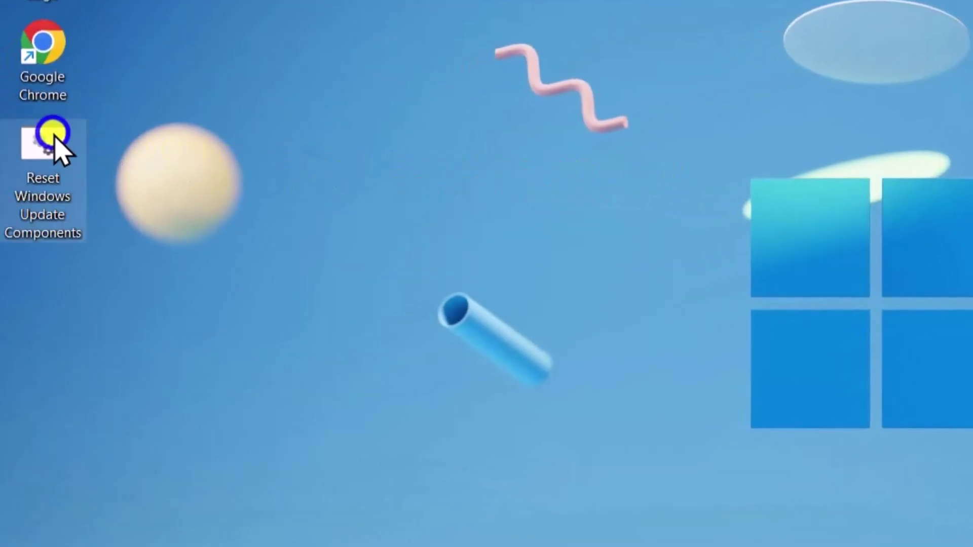
- Run the Reset Windows Update Components.bat desktop file as administrator and allow UAC
right_click(55, 145)
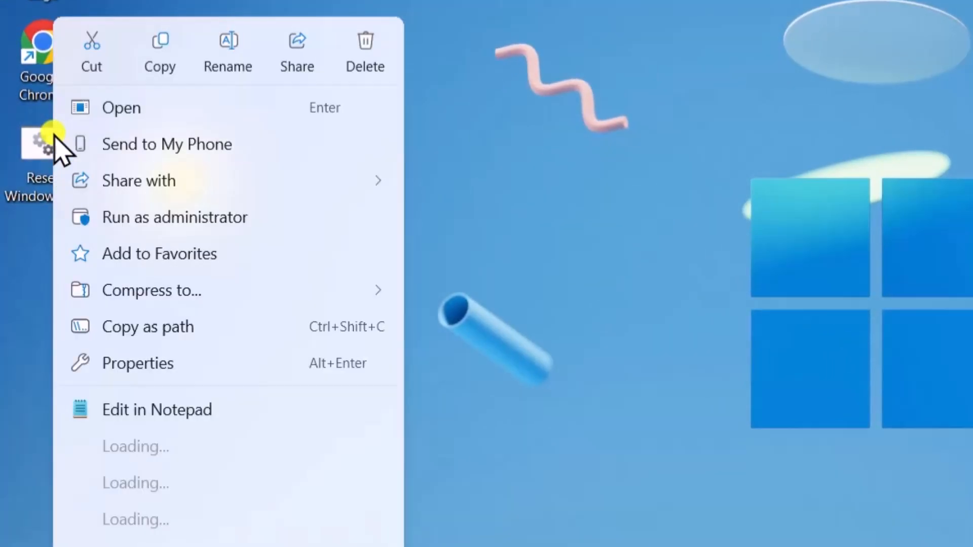
click(227, 219)
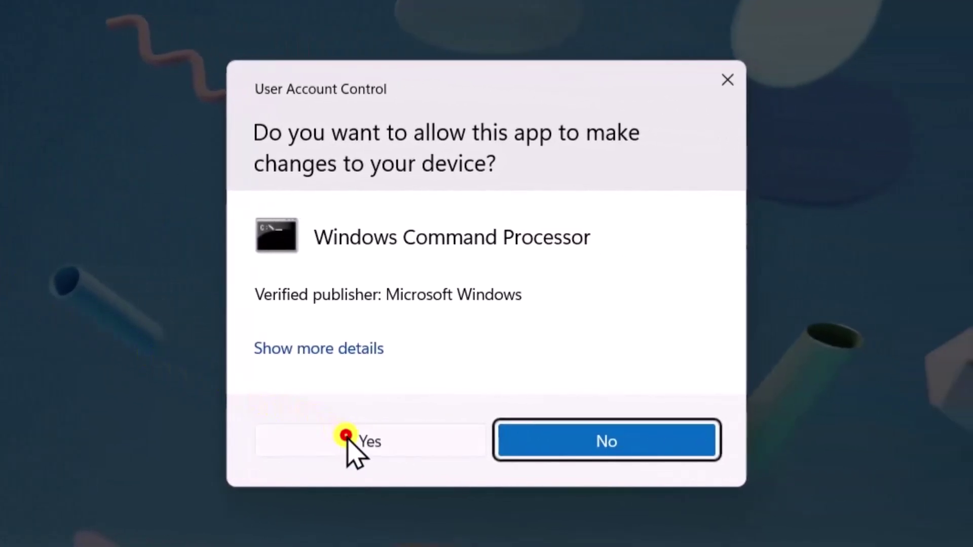
click(347, 444)
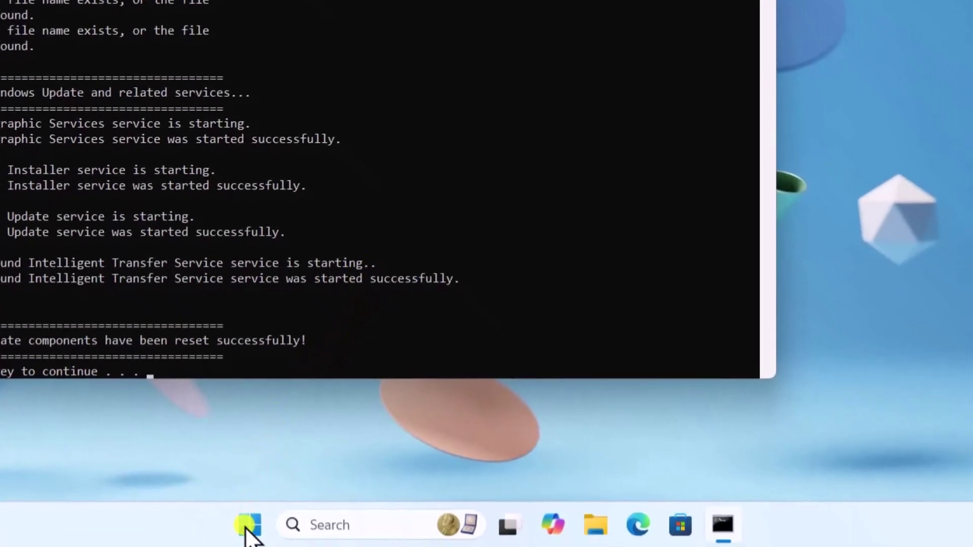
- Dismiss the Start menu power options and close the finished cmd.exe window
click(246, 526)
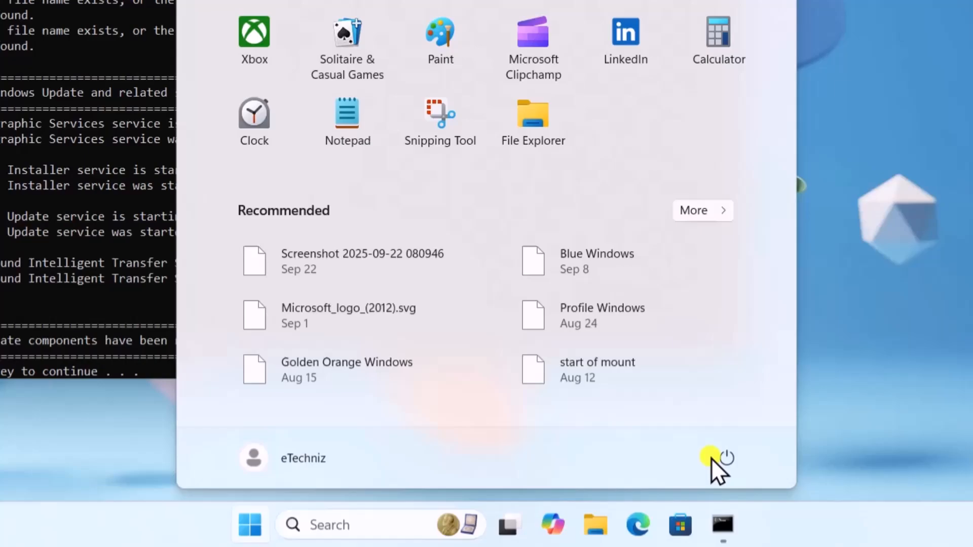
click(722, 458)
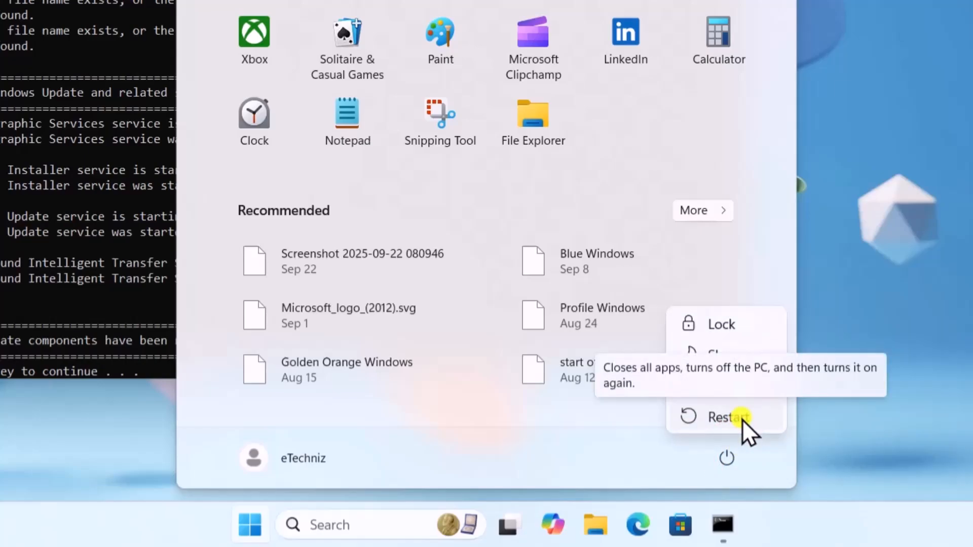
click(727, 457)
key(Escape)
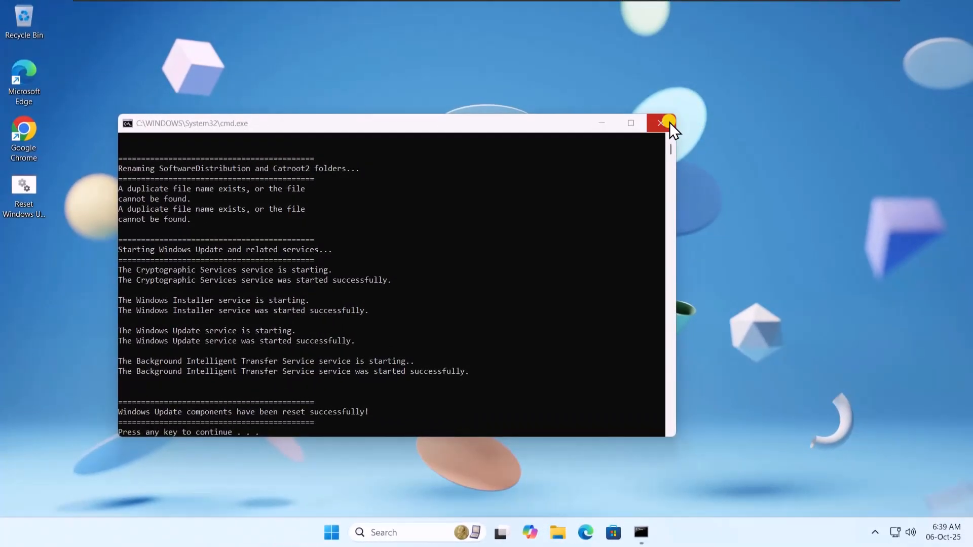
click(662, 123)
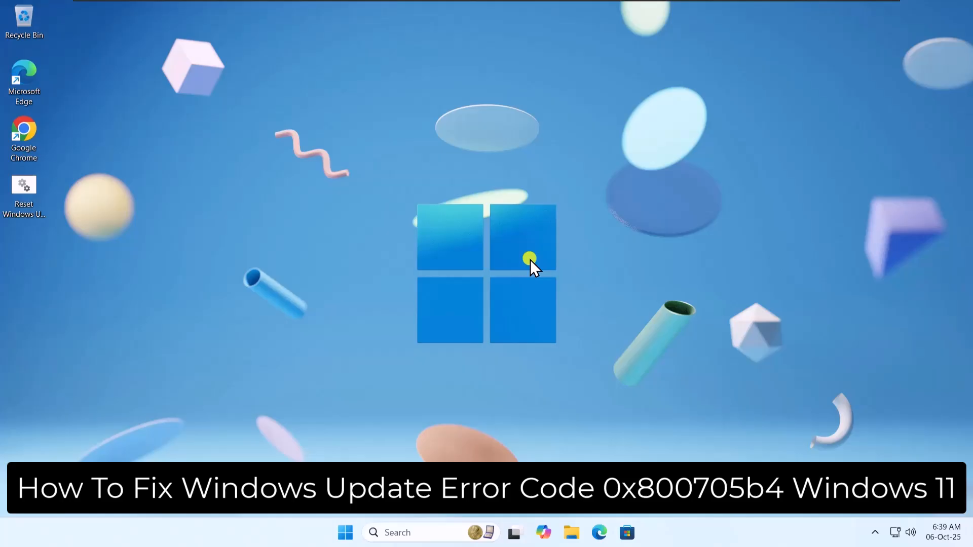